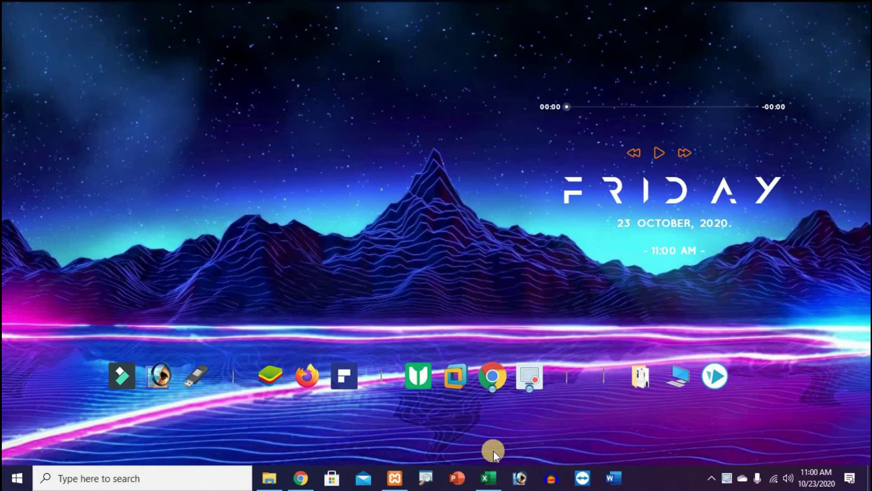
- Restore the _Acc (1) workbook window from the taskbar so its Invoices sheet fills the screen
left_click(489, 478)
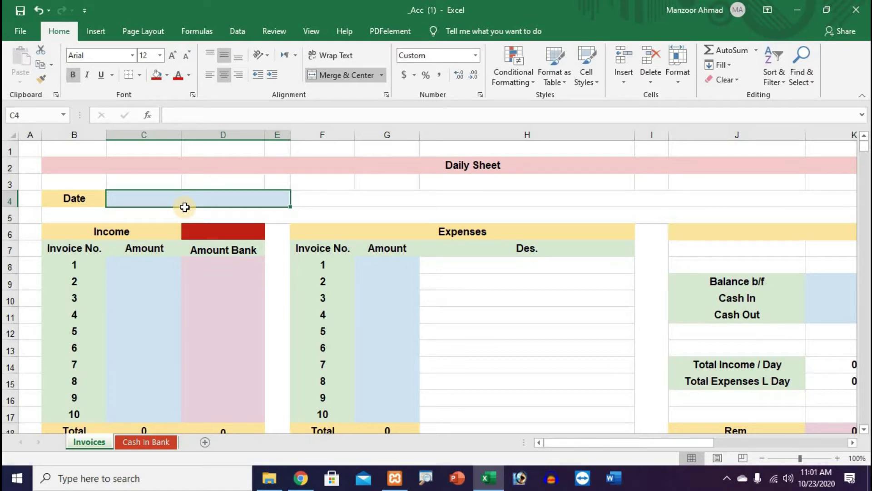
- Insert today's date, 10-23-2020, into the Daily Sheet's Date cell using Ctrl+;
key("ctrl+semicolon")
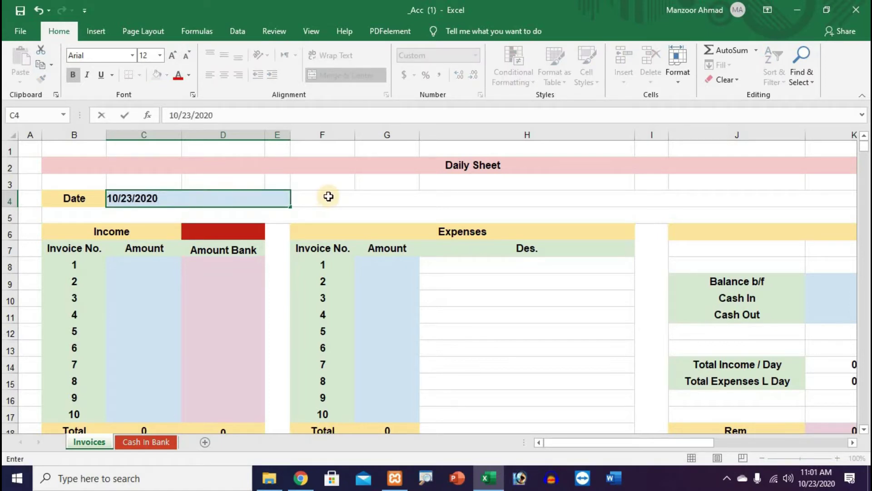
key("Tab")
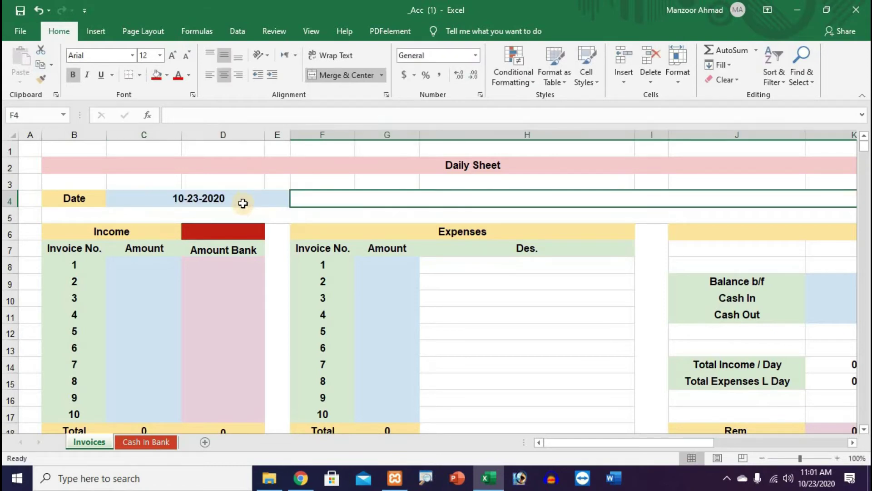
left_click(244, 201)
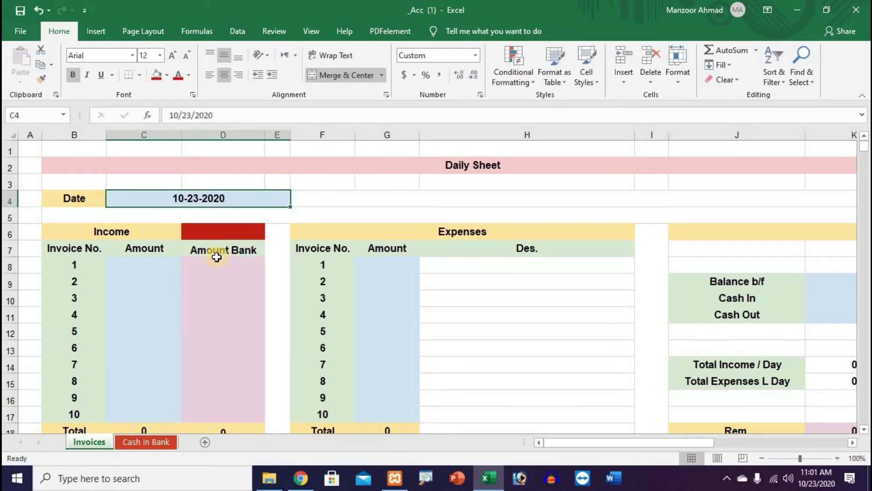
left_click(130, 263)
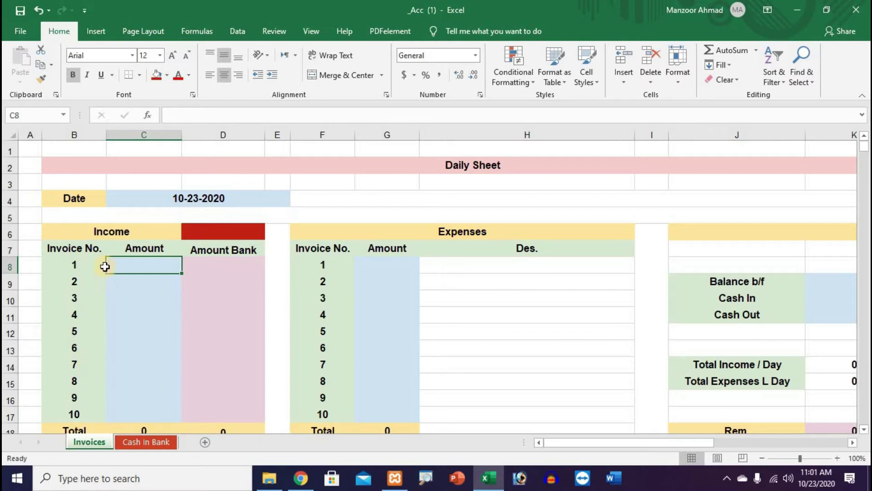
- Scroll down and right until the Balance b/f, Cash In and Cash Out cells in column K show
scroll(116, 377, "down", 1)
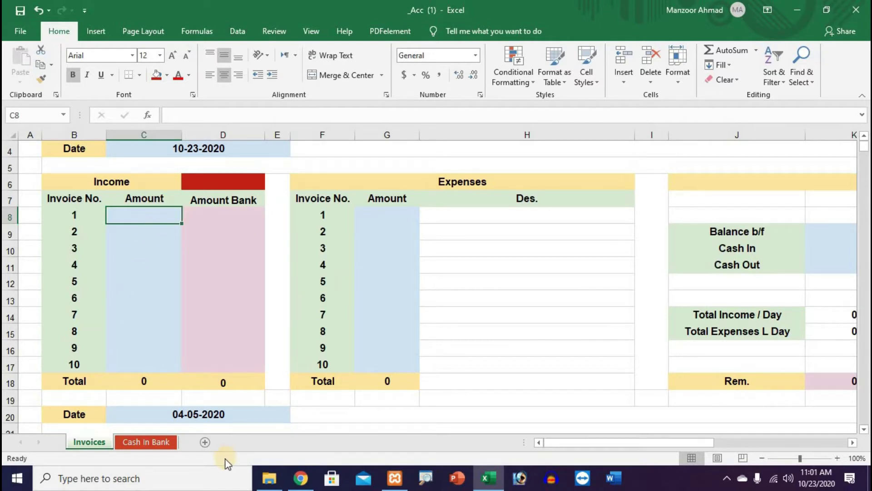
left_click_drag(561, 441, 599, 446)
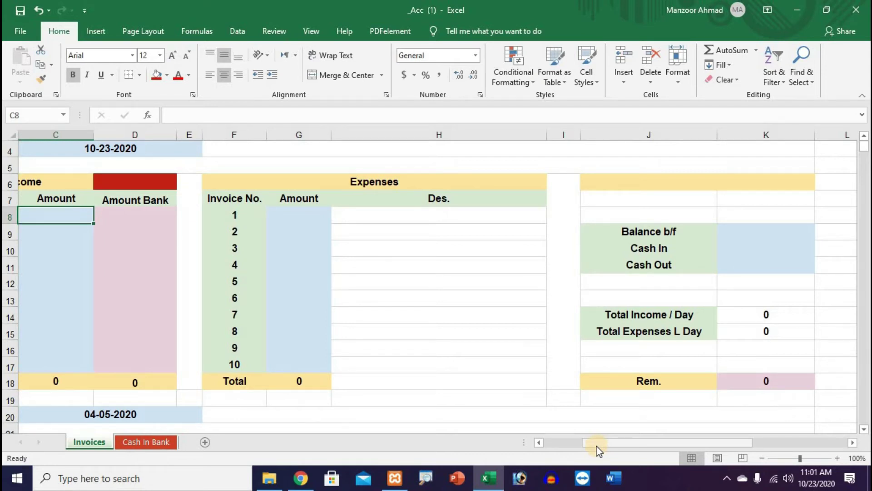
left_click_drag(599, 448, 617, 447)
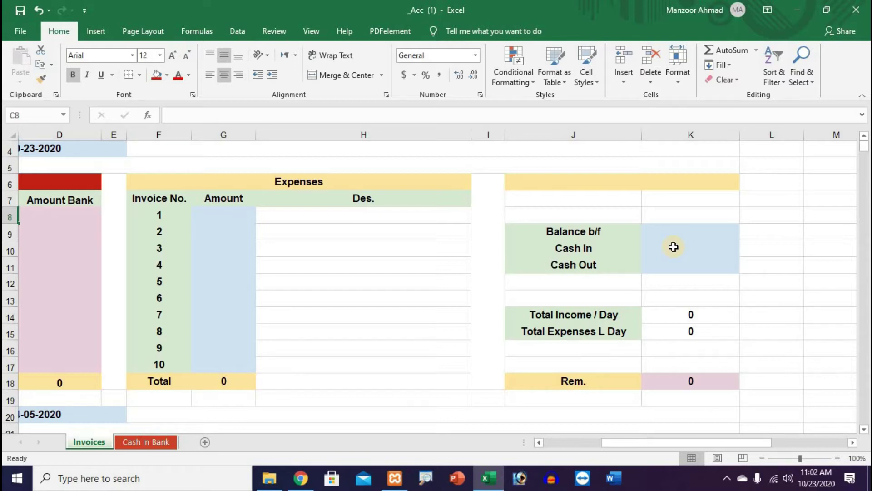
- Enter 2000 in the Cash In cell K10 so Rem. reads 2000, then scroll back to column B
left_click(673, 247)
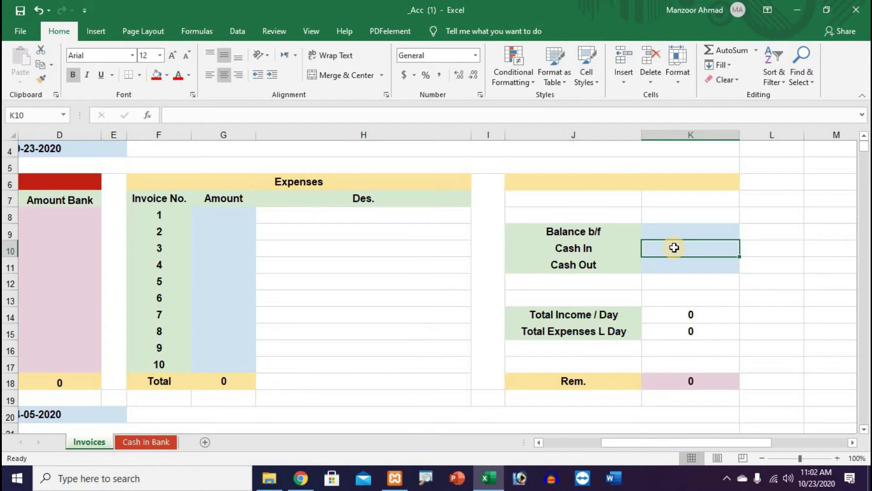
type("2")
type("000")
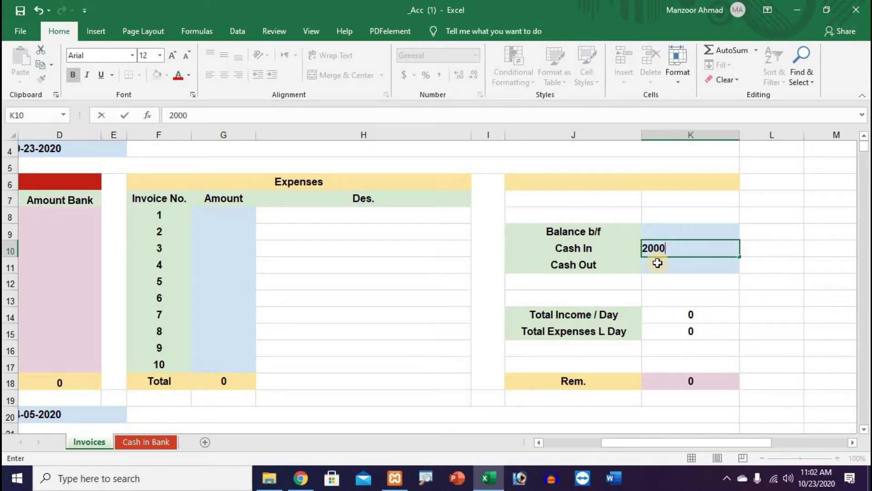
left_click(656, 264)
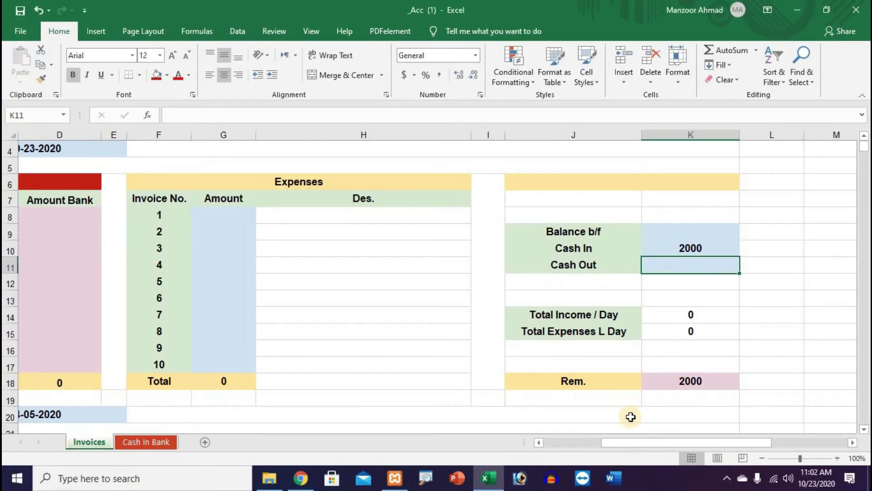
left_click_drag(645, 444, 596, 446)
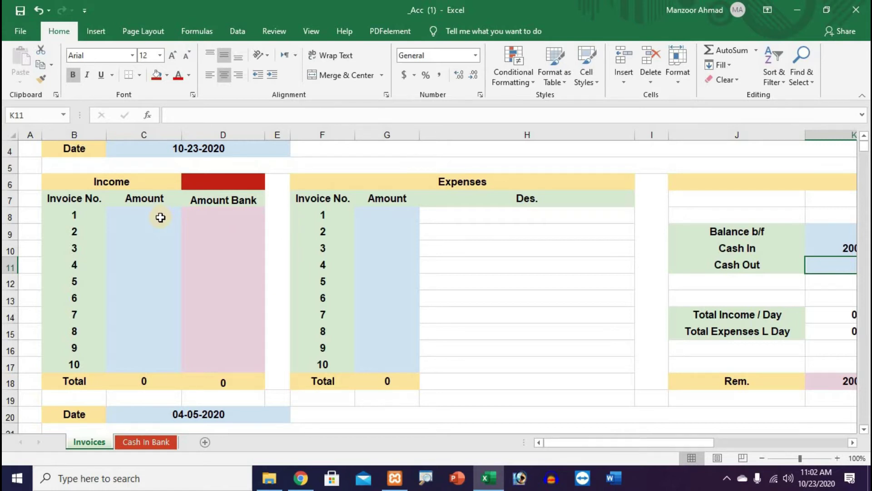
- Enter income amounts 20, 50, 500, 400 and 200 for invoices 1–5, totalling 1170
left_click(160, 217)
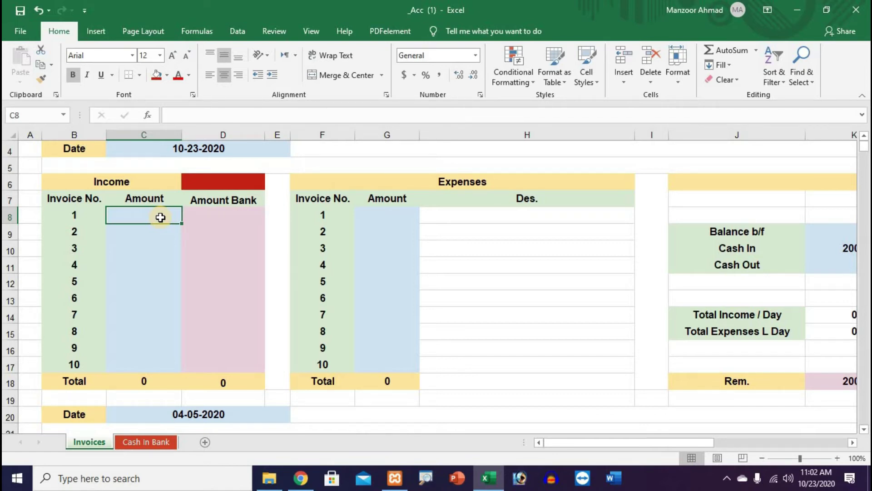
type("20")
key("Return")
type("50")
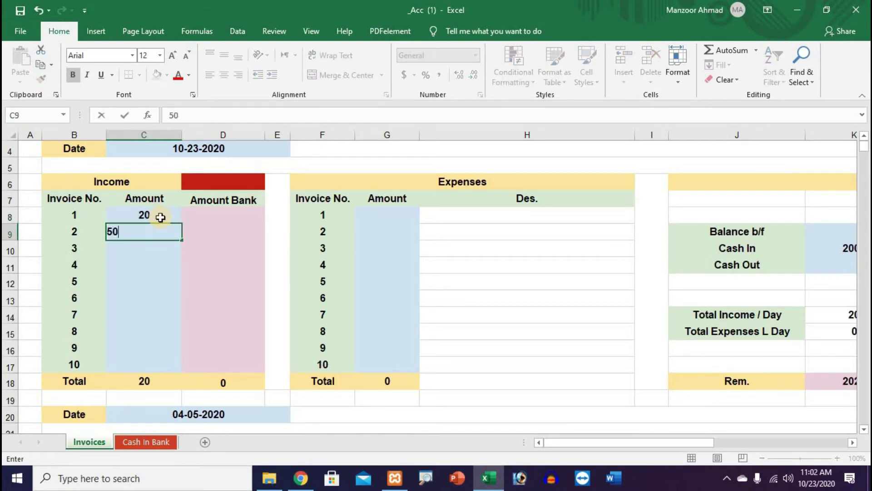
key("Return")
type("500")
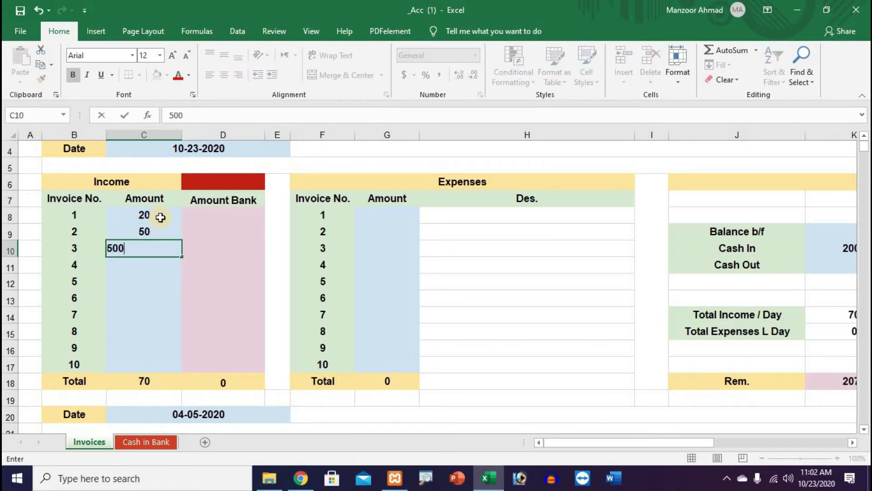
key("Return")
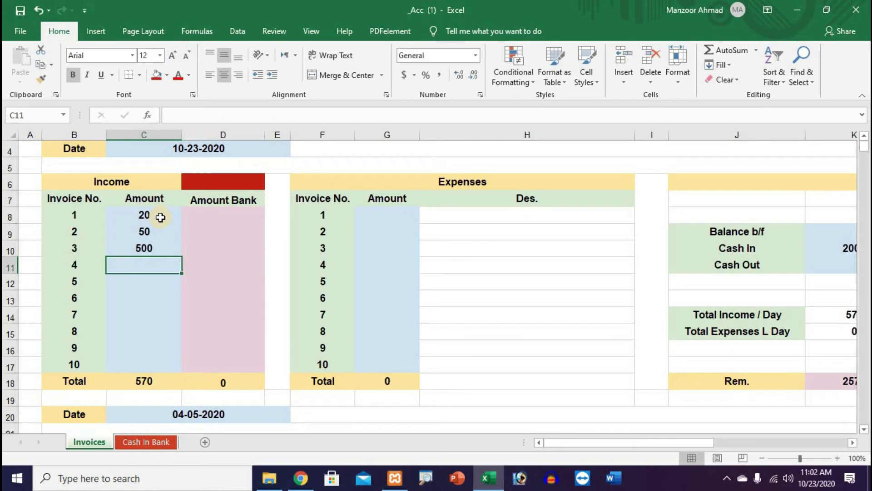
type("40")
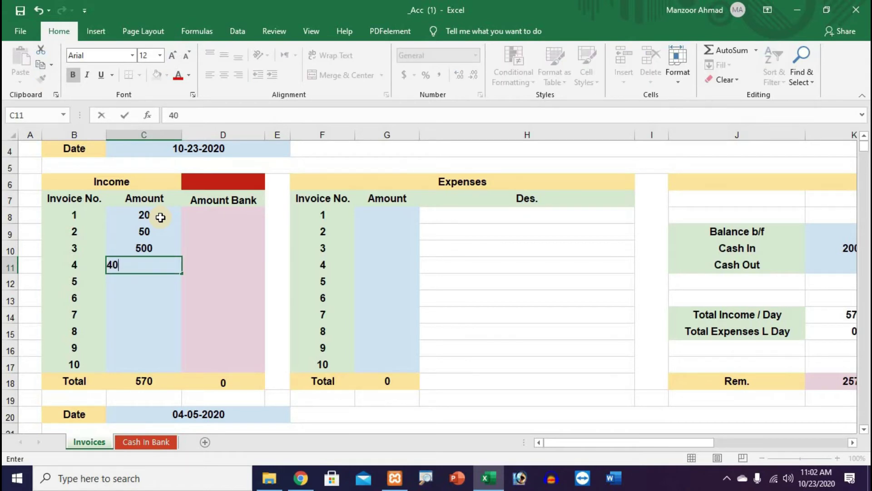
type("0")
key("Return")
type("200")
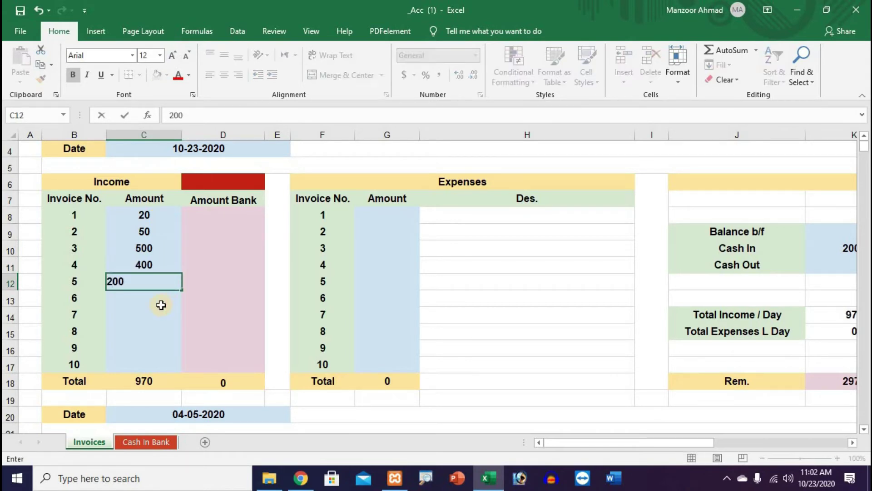
key("Return")
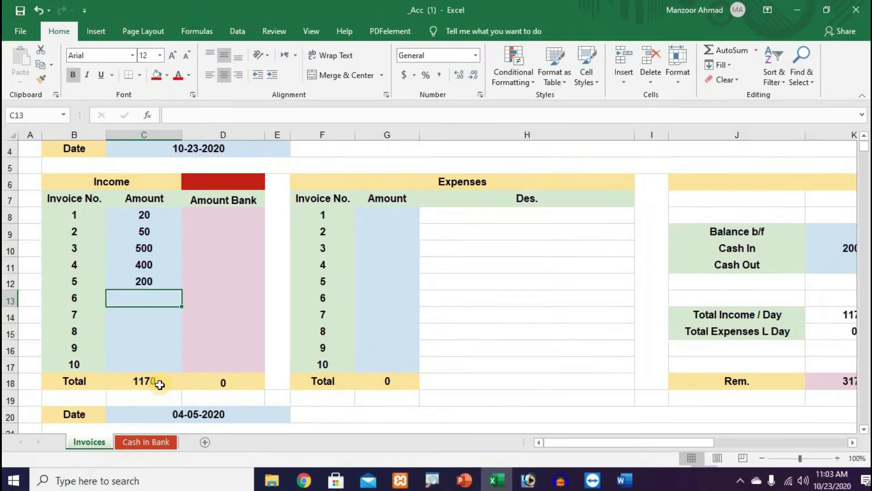
- Record 500 under Amount Bank for invoice 1
left_click(214, 218)
type("500")
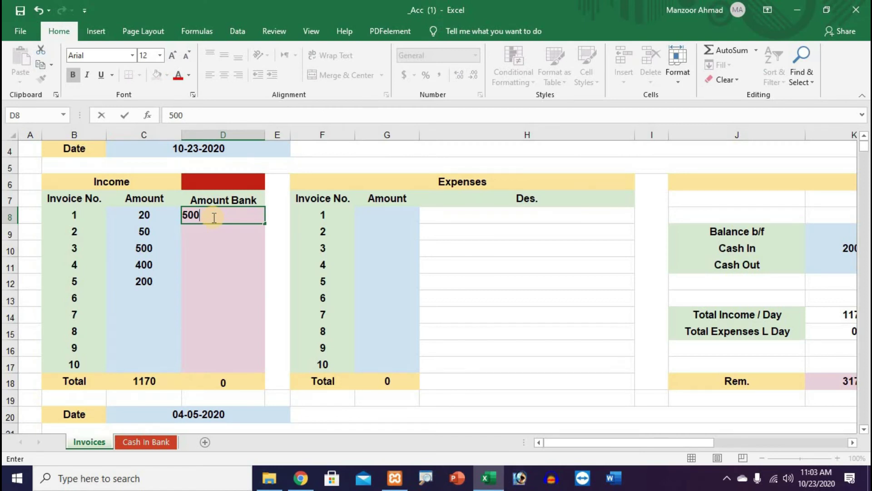
left_click(202, 231)
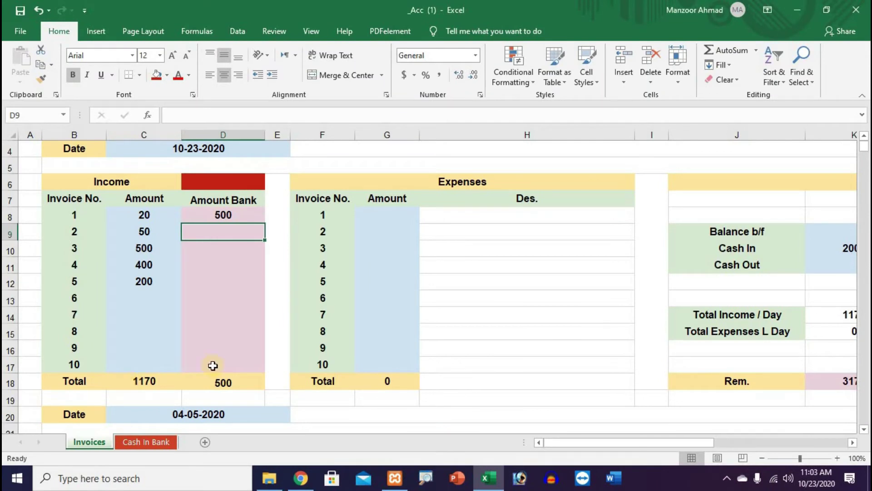
- Enter expense amounts 50, 20 and 10 starting in G8
left_click(387, 218)
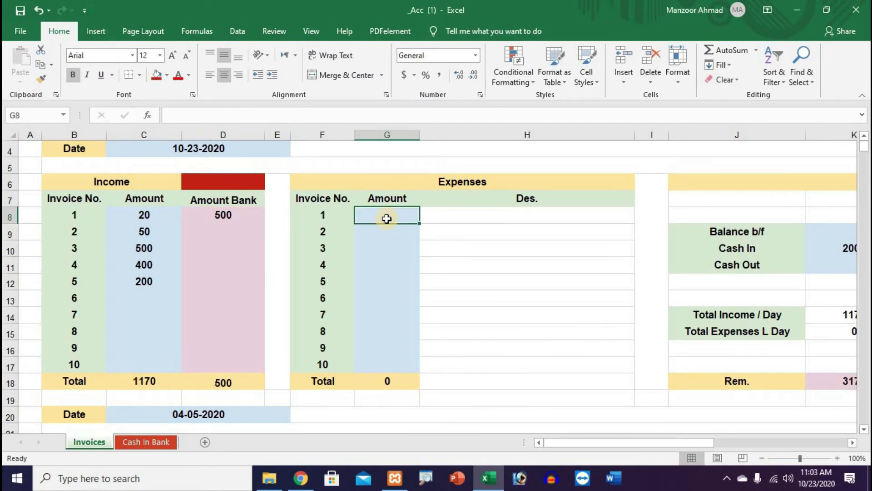
type("50")
key("Return")
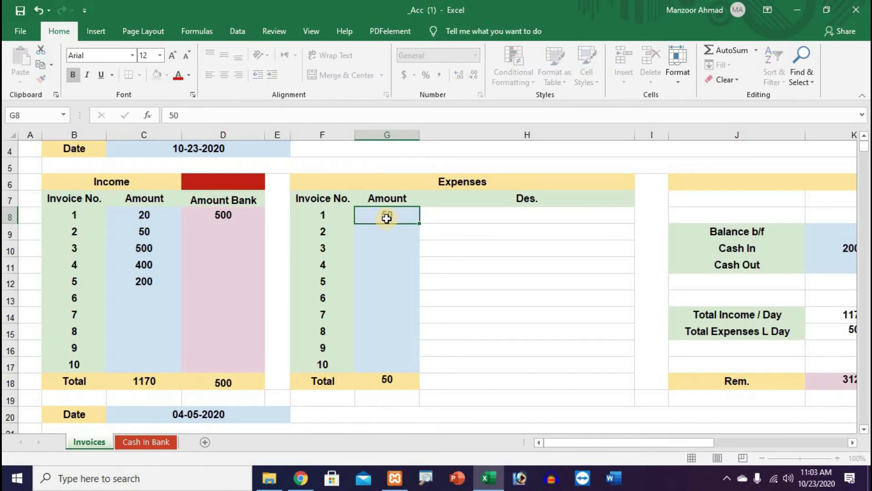
type("20")
key("Return")
type("10")
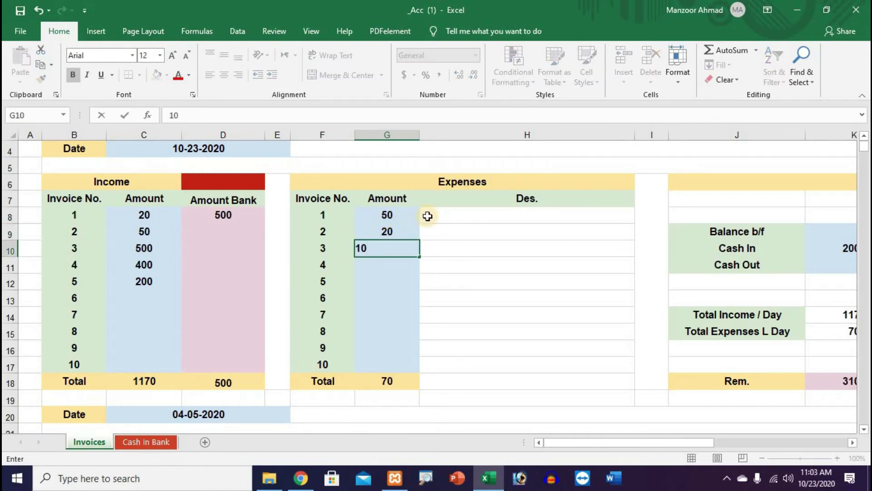
- Describe the three expenses as food, tea and water in column H
left_click(434, 215)
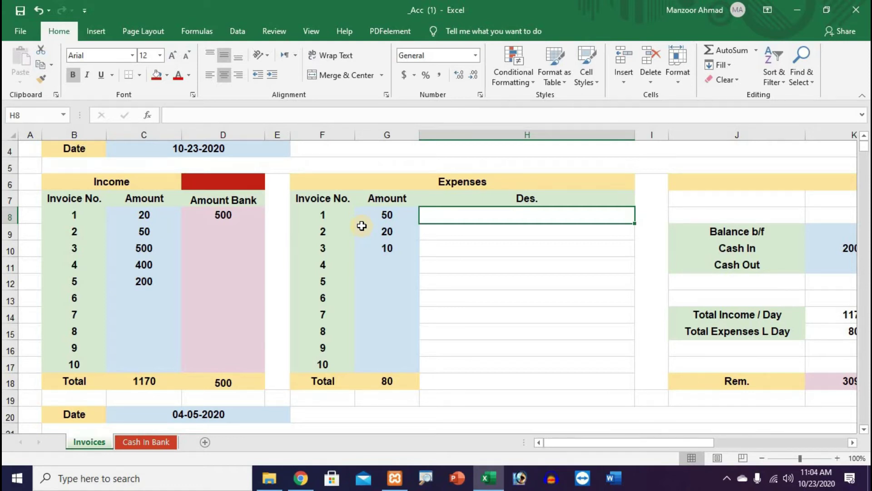
type("food")
key("Return")
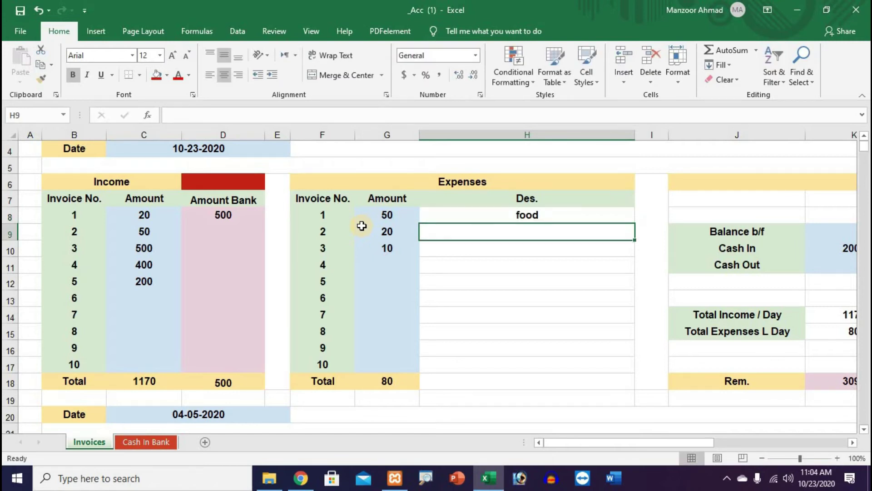
type("tea")
key("Return")
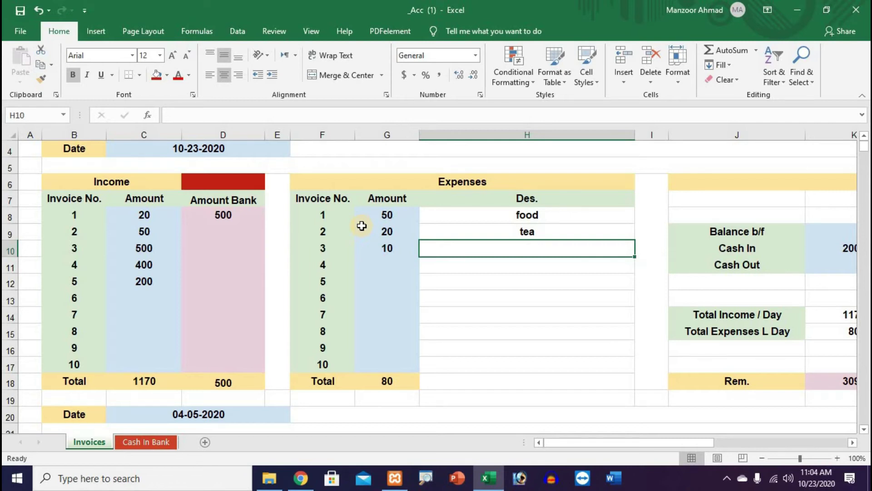
type("water")
key("Return")
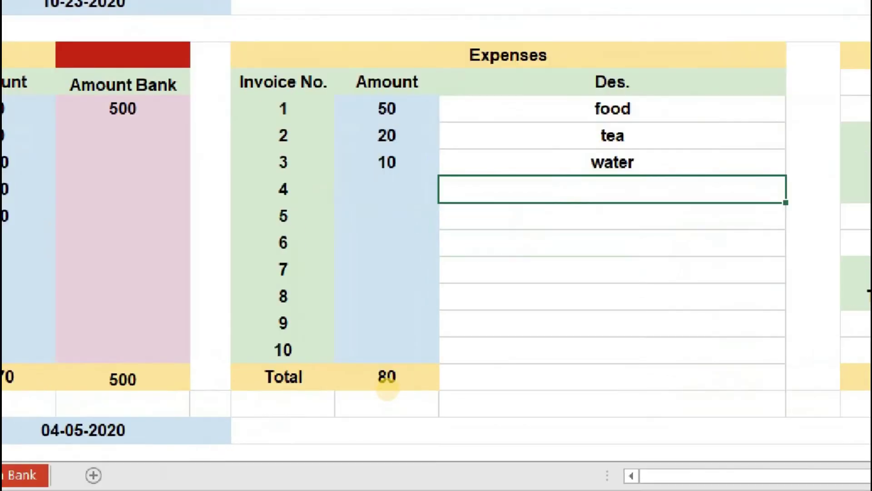
- Switch to the Cash In Bank sheet, whose dates begin at 23-Oct-2020
scroll(589, 253, "right", 5)
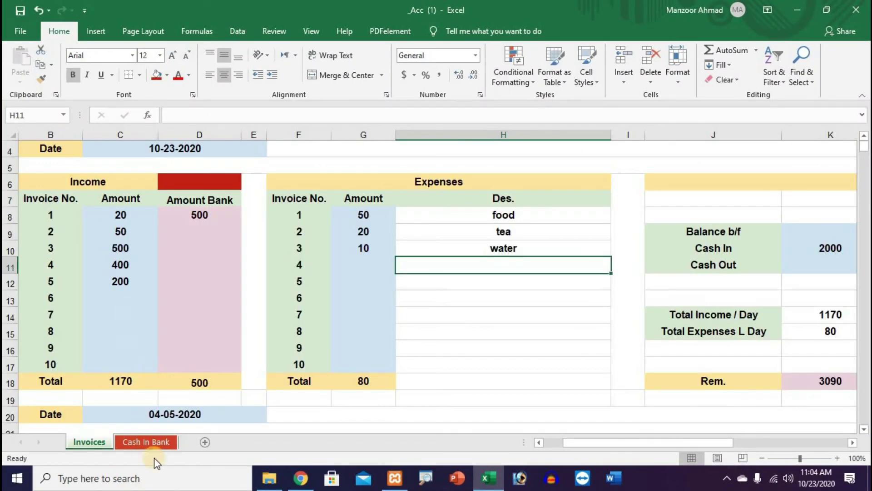
left_click(146, 441)
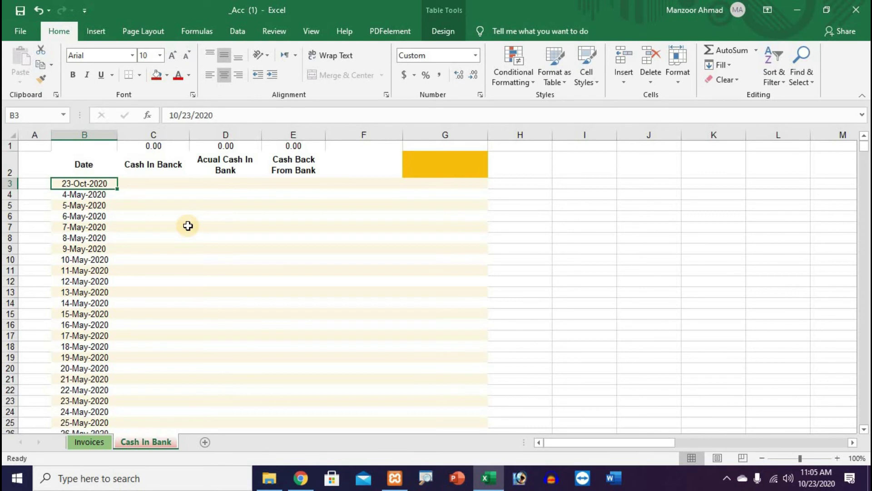
- Check today's cash-in and cash-back cells and the yellow summary cell, then return to the Invoices sheet
left_click(237, 187)
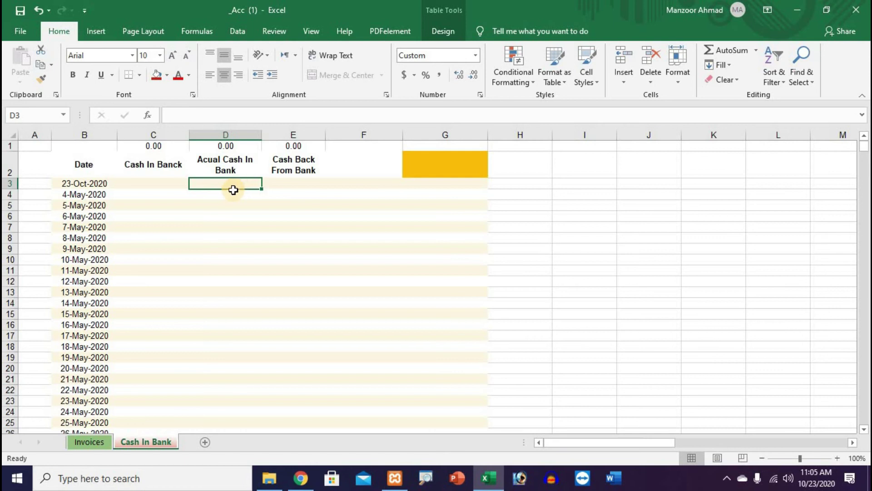
left_click(168, 189)
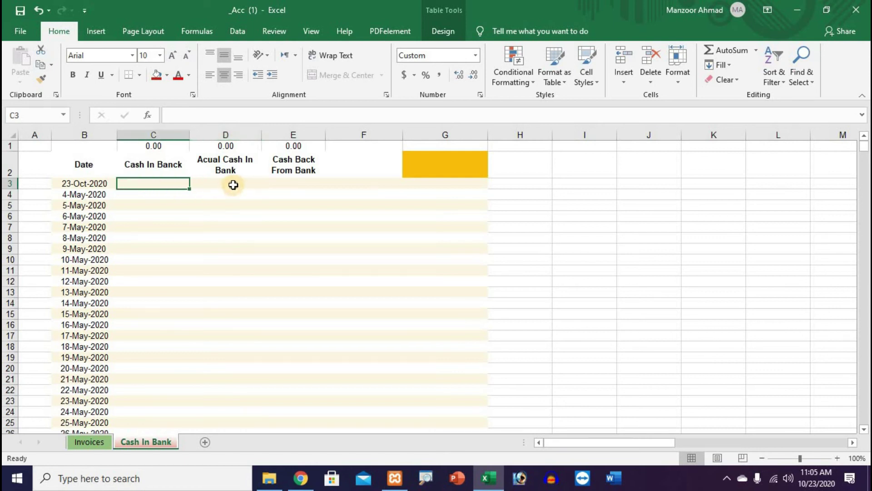
left_click(234, 185)
left_click(293, 185)
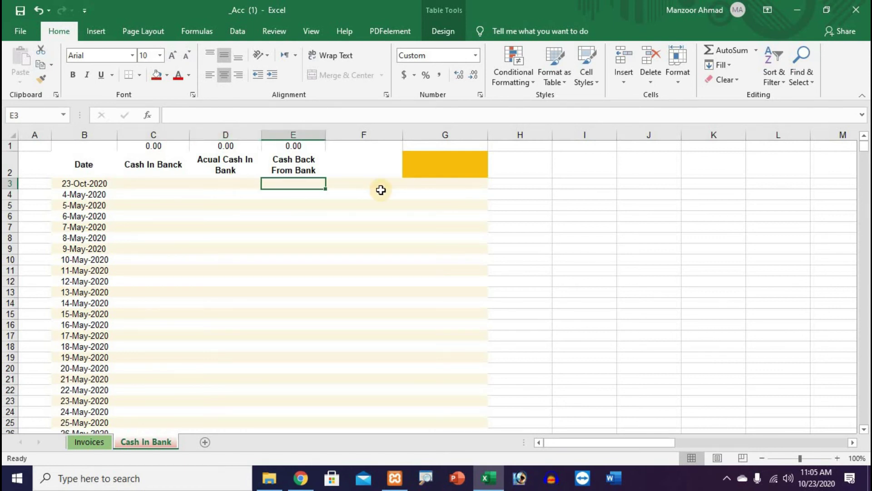
left_click(433, 162)
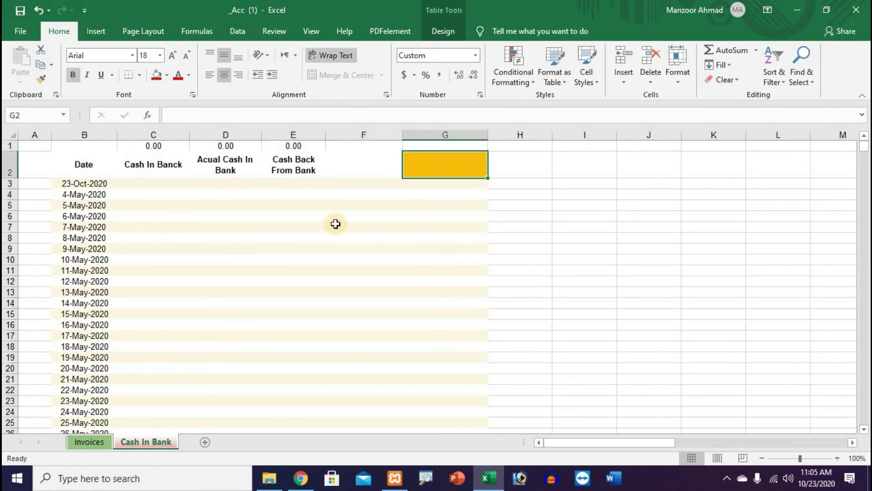
left_click(89, 441)
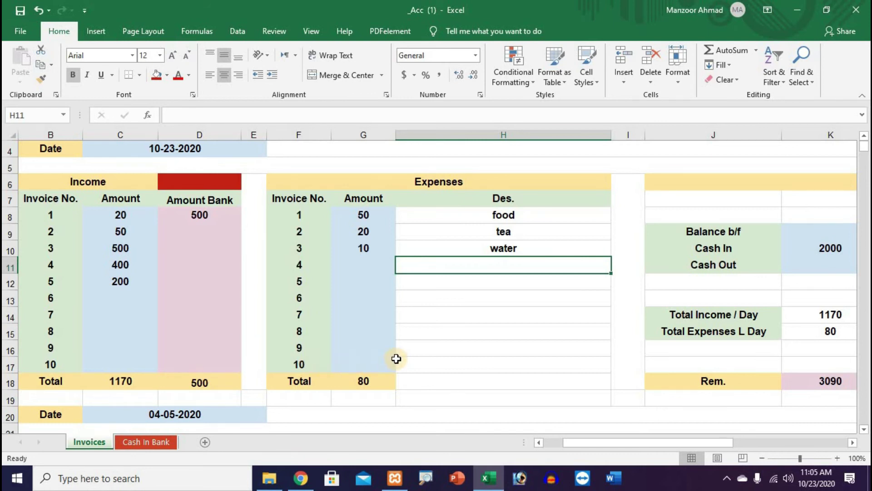
scroll(301, 331, "down", 1)
scroll(181, 267, "up", 1)
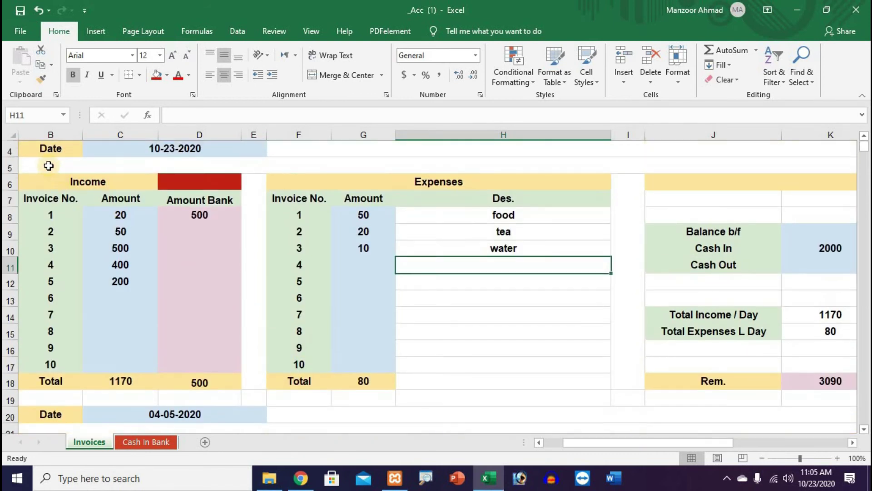
scroll(59, 174, "up", 1)
left_click(59, 174)
key("ctrl+shift+End")
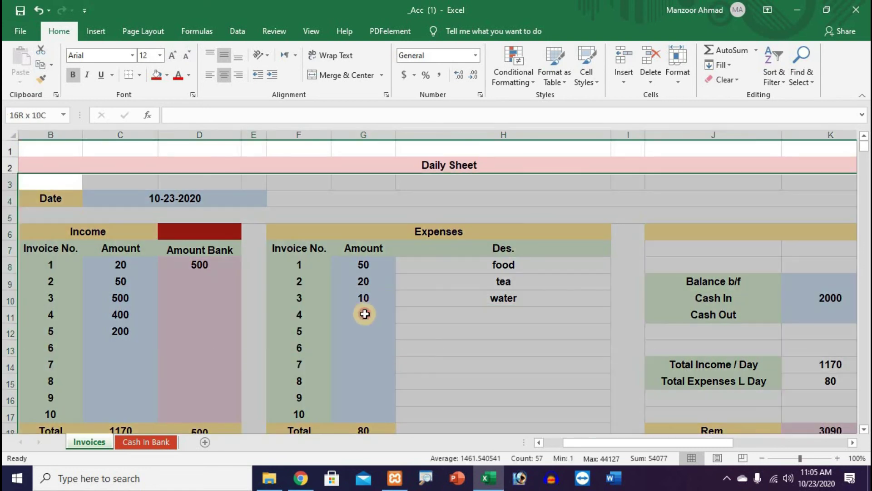
scroll(412, 383, "down", 1)
scroll(362, 387, "down", 1)
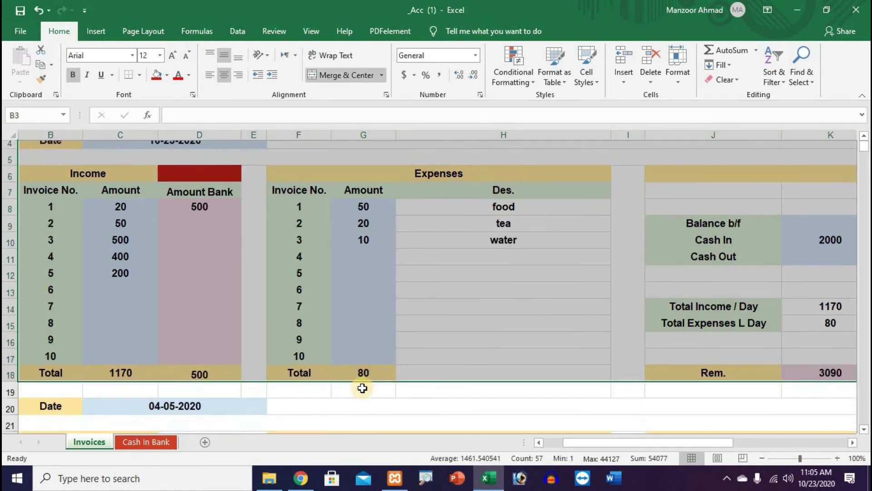
scroll(356, 370, "up", 2)
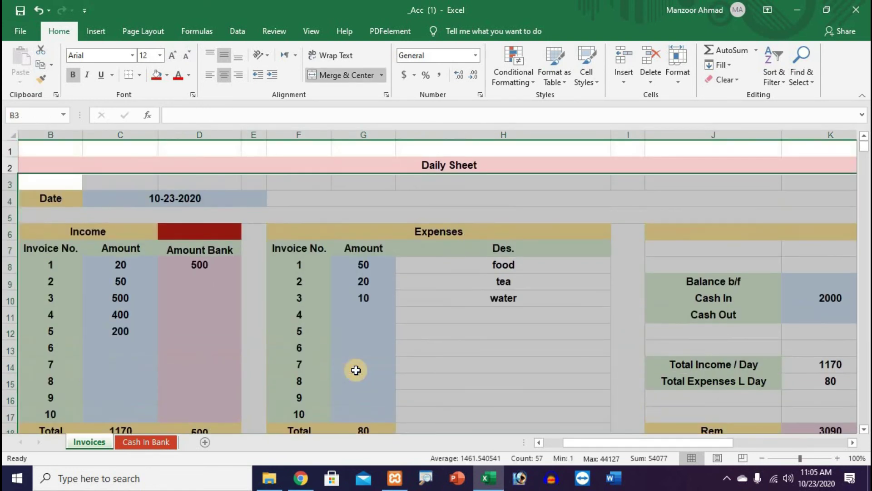